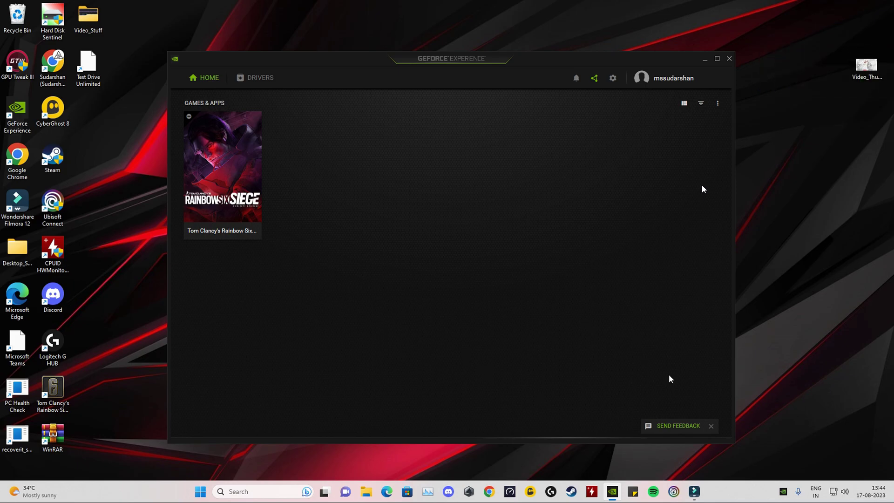
Dismiss the Send Feedback bar at the bottom right of GeForce Experience
click(713, 425)
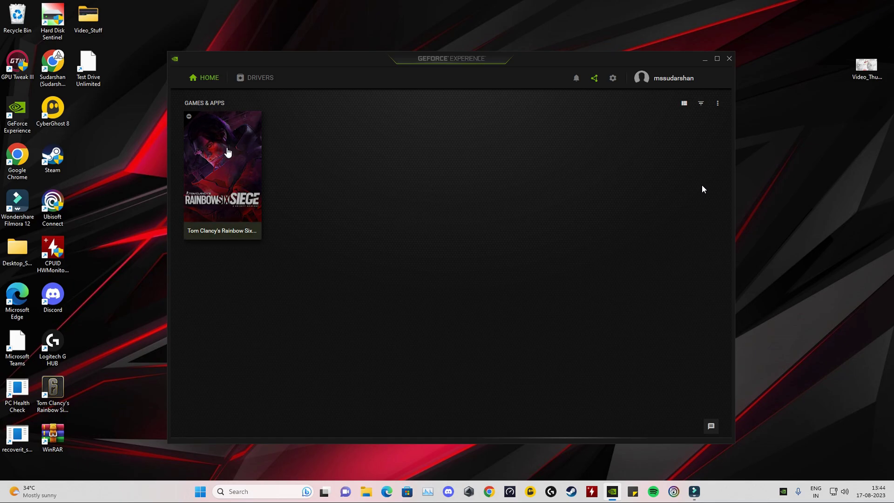
Launch Rainbow Six Siege from its GeForce Experience card, approve the Steam prompt, and choose the Steam account
click(228, 150)
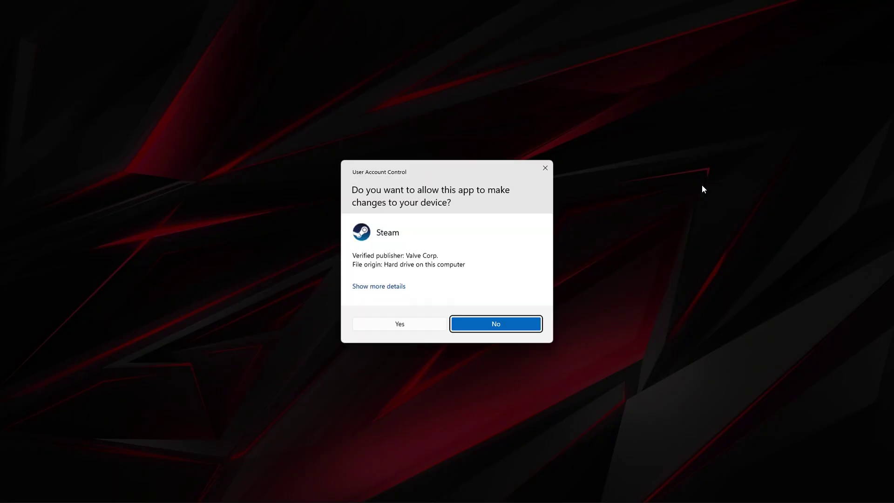
key(Return)
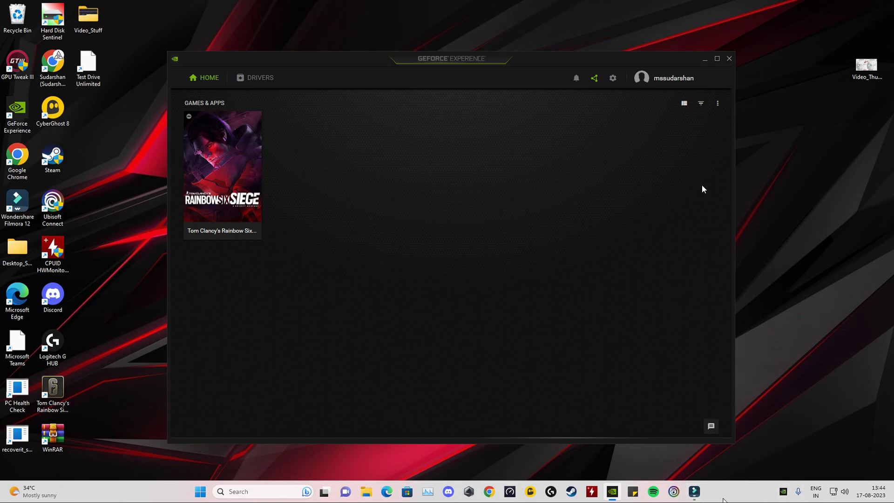
click(407, 260)
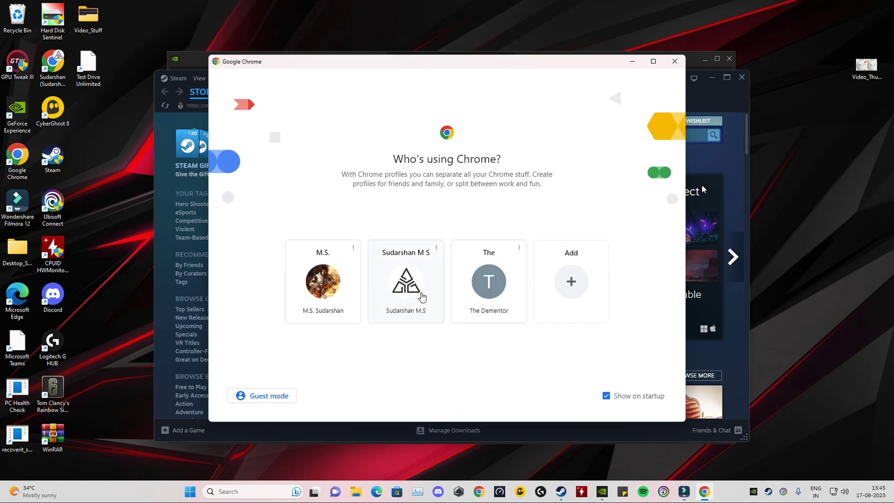
Open the Ubisoft login page in Chrome via 'ubi' and submit the account email and password
click(422, 296)
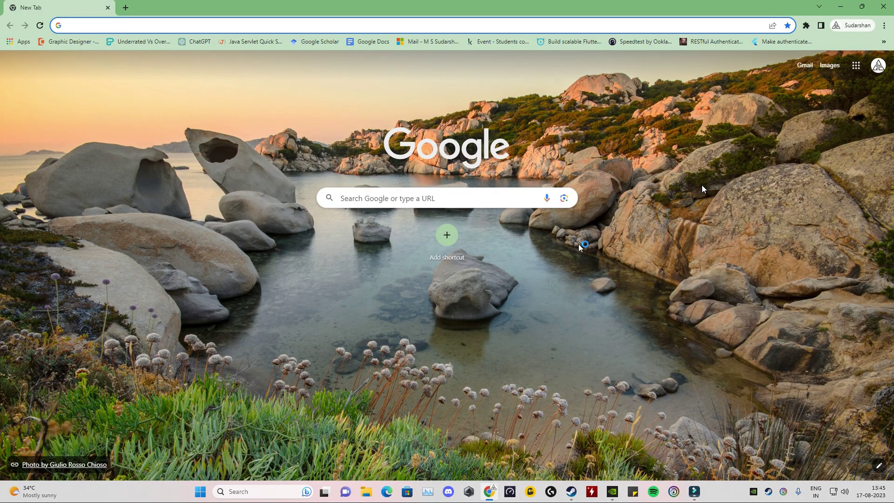
text(ubi shit)
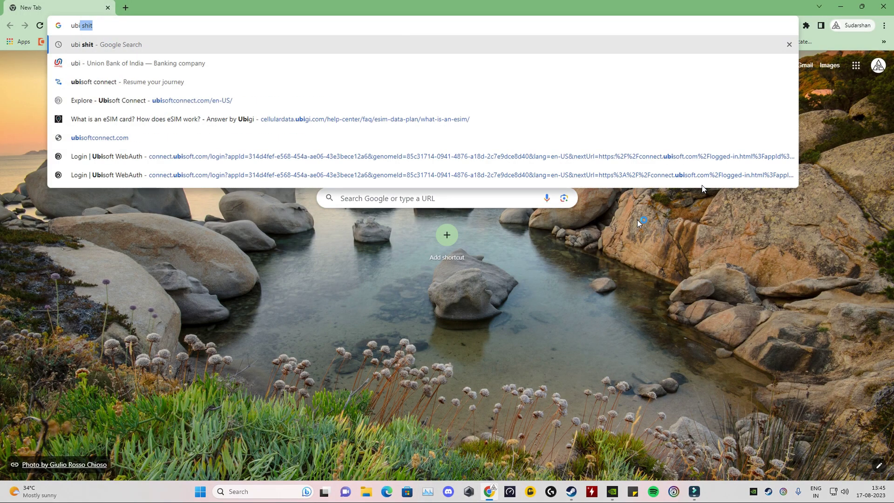
key(Down)
key(Down)
key(Down)
key(Down)
key(Down)
key(Down)
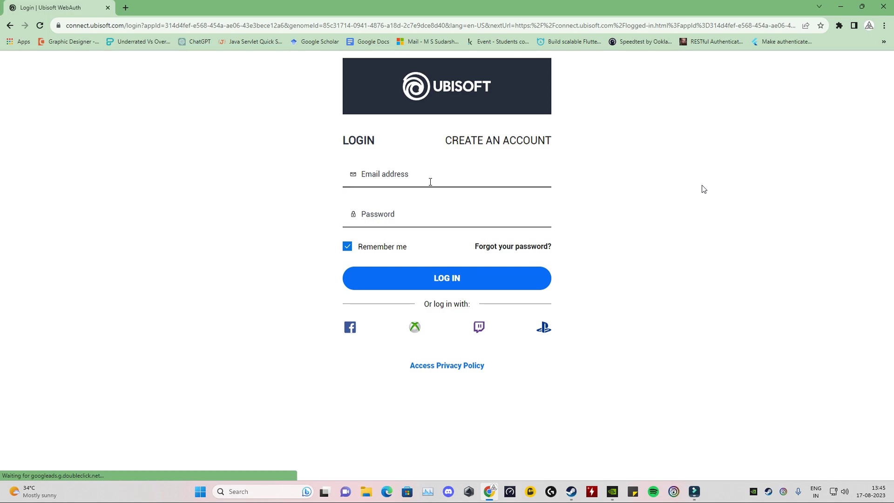
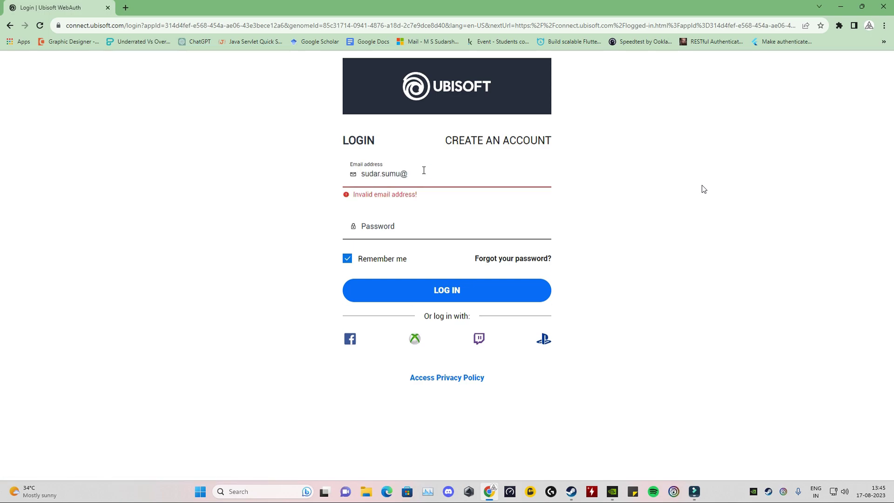
key(Tab)
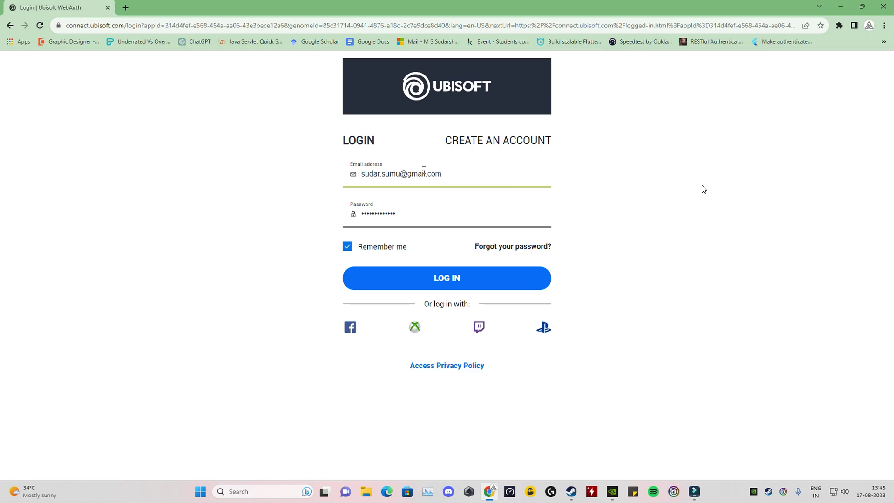
click(489, 282)
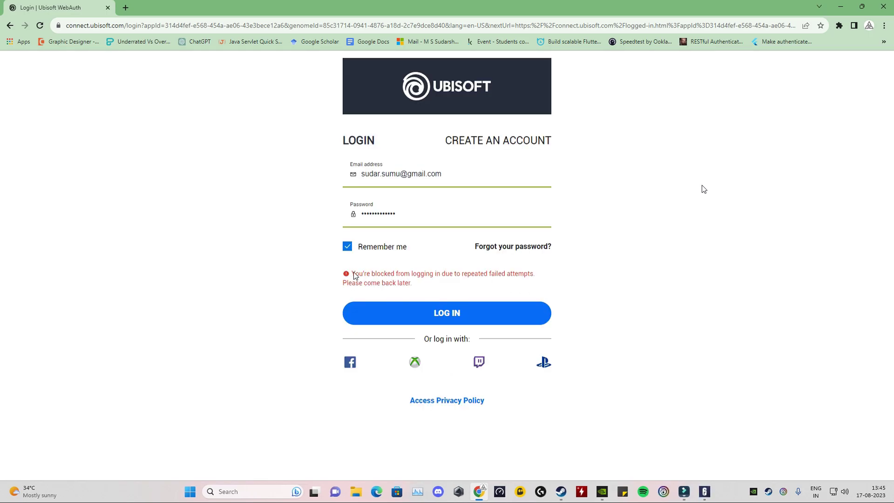
Select the 'blocked due to repeated failed attempts' error message text
mouse_move(354, 275)
mouse_down()
mouse_move(460, 285)
mouse_move(364, 285)
mouse_move(331, 273)
mouse_up()
click(395, 272)
triple_click(406, 274)
click(434, 289)
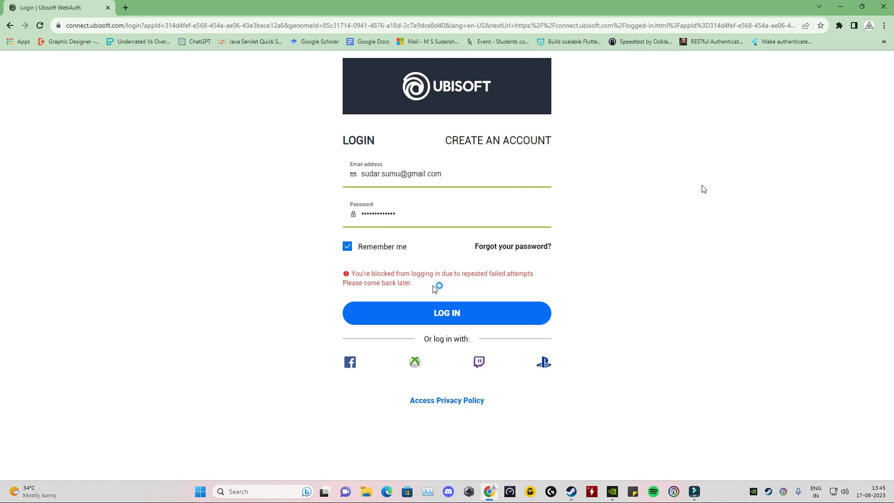
triple_click(434, 289)
click(434, 288)
triple_click(387, 275)
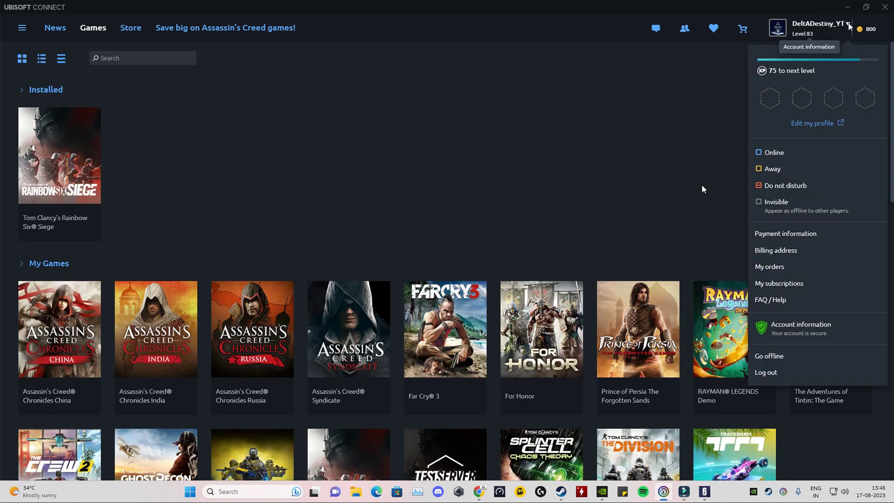
View the Ubisoft Connect account details panel from the account name dropdown
click(596, 147)
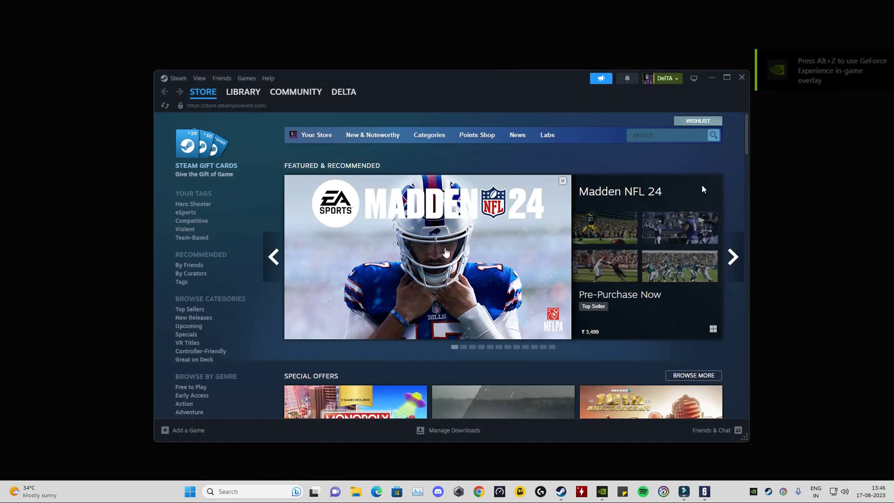
Close Steam, leave the game's warning screen, then close GeForce Experience and the Filmora launcher
click(742, 78)
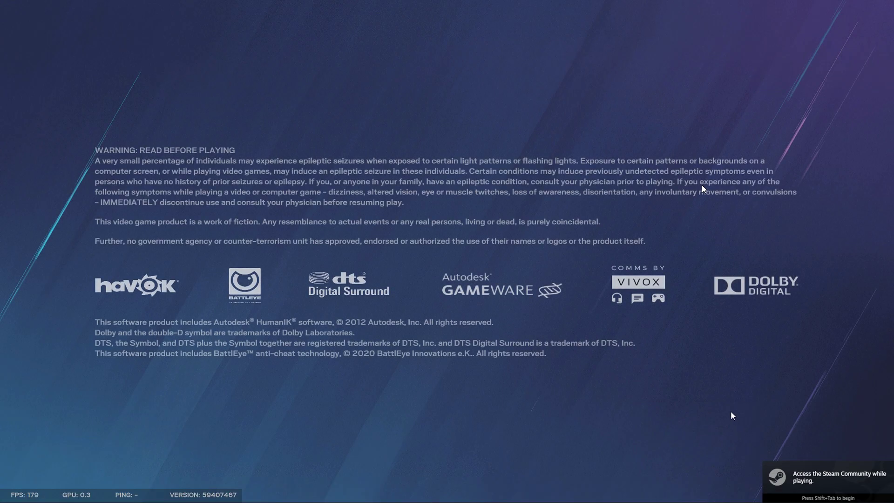
key(alt+Tab)
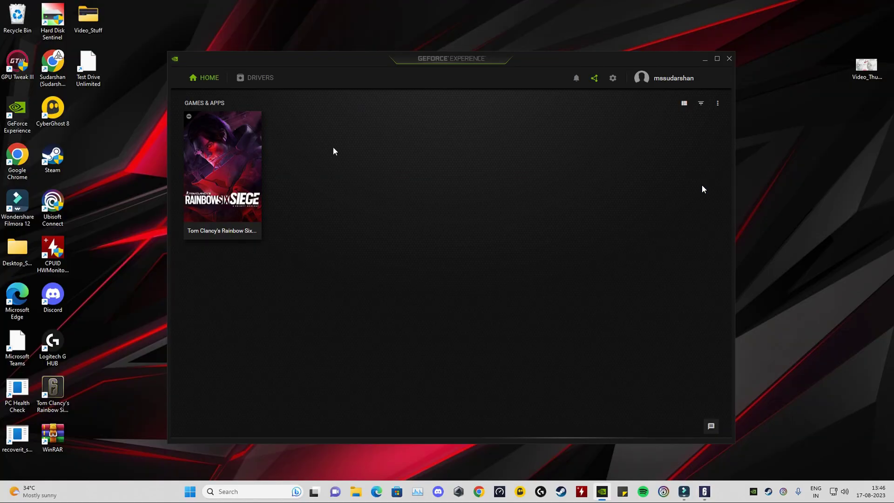
click(729, 59)
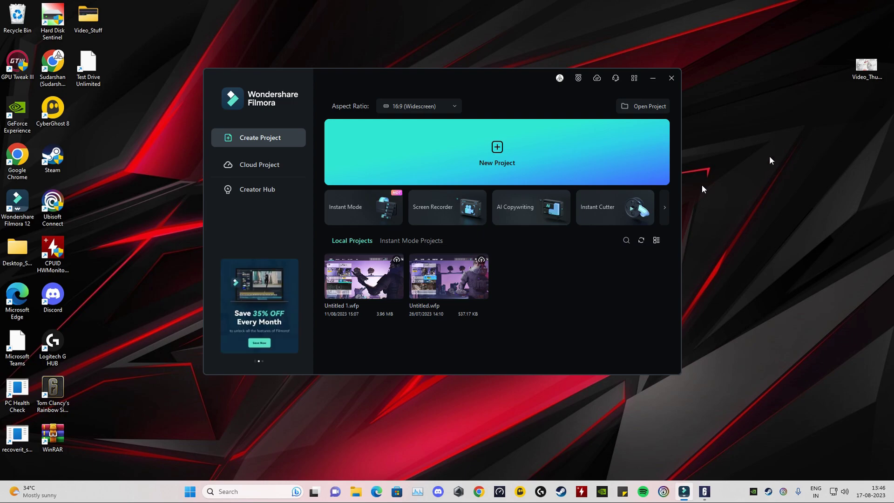
click(663, 87)
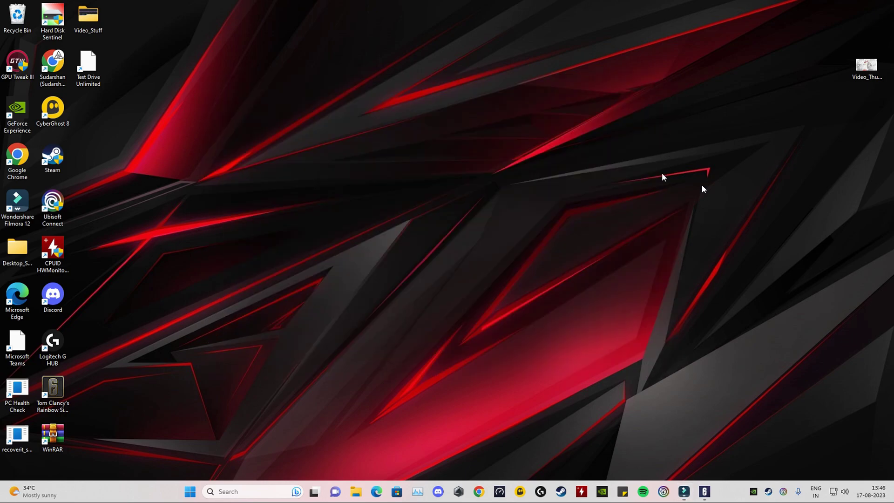
Open a new Chrome window with the user's profile and reach ubisoft.com by searching 'ubisoft'
right_click(479, 491)
click(490, 455)
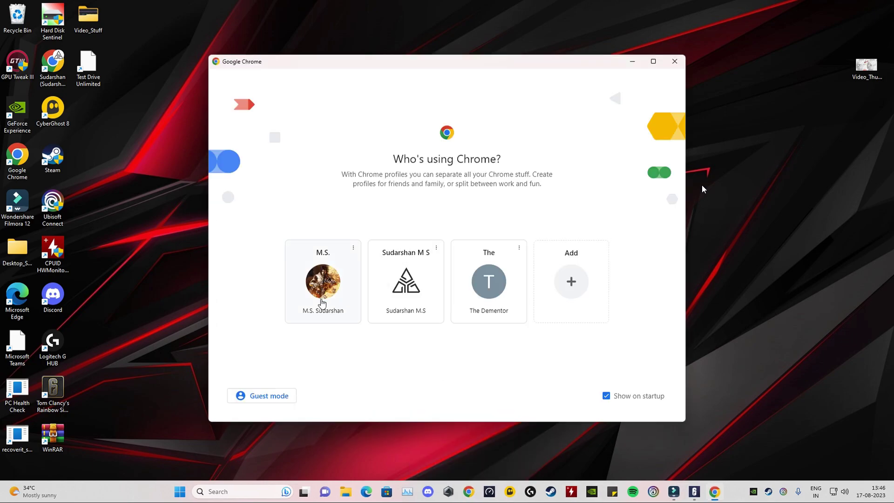
click(320, 302)
click(387, 208)
text(ubisoft)
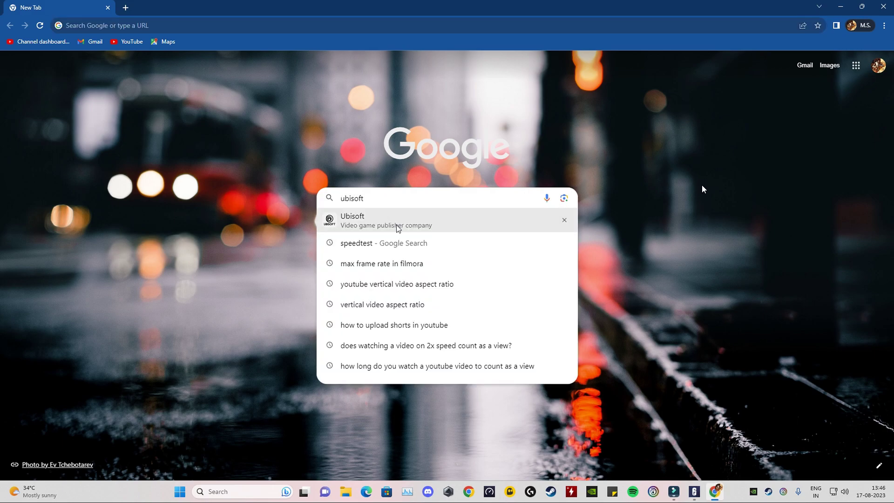
key(Return)
click(159, 170)
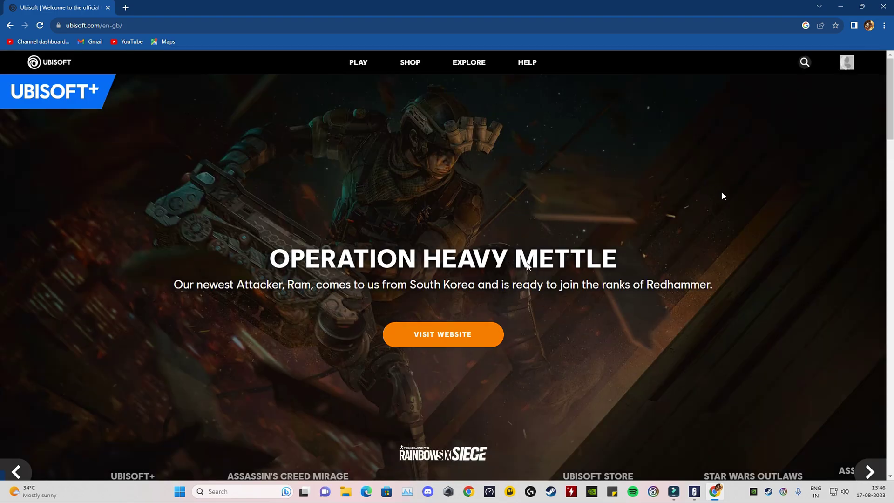
Open the Ubisoft account login and autofill the saved email address
click(848, 62)
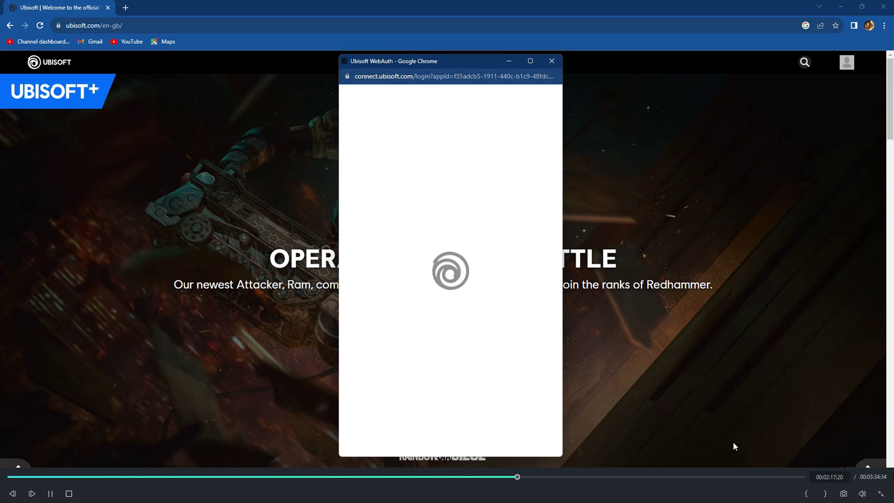
click(417, 209)
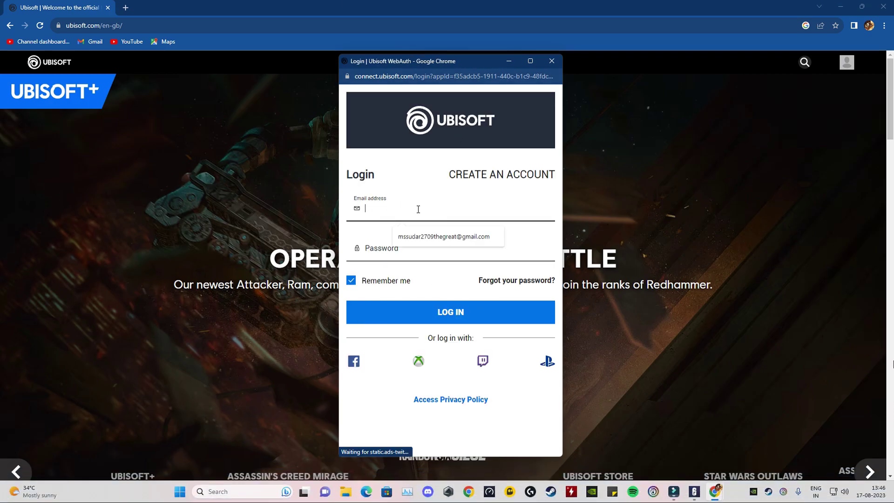
click(447, 244)
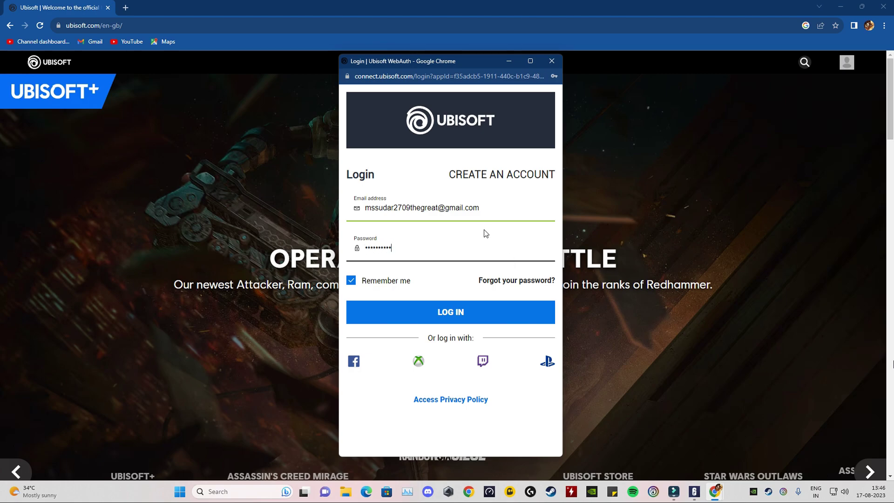
Submit the login and select the resulting blocked-login error message
click(497, 312)
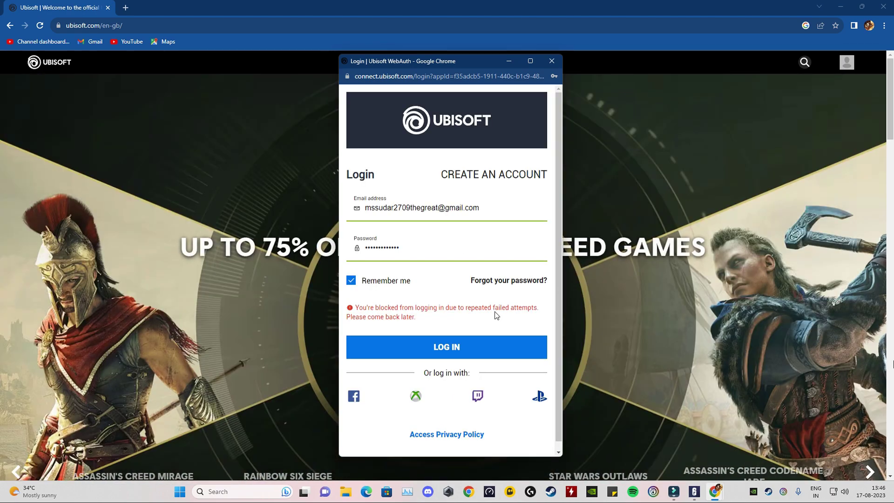
drag(497, 315, 358, 310)
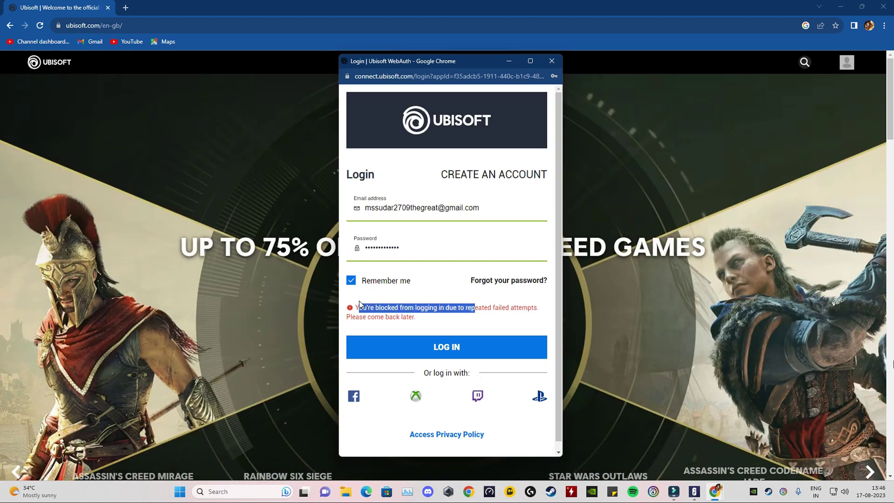
click(394, 326)
triple_click(396, 313)
triple_click(406, 313)
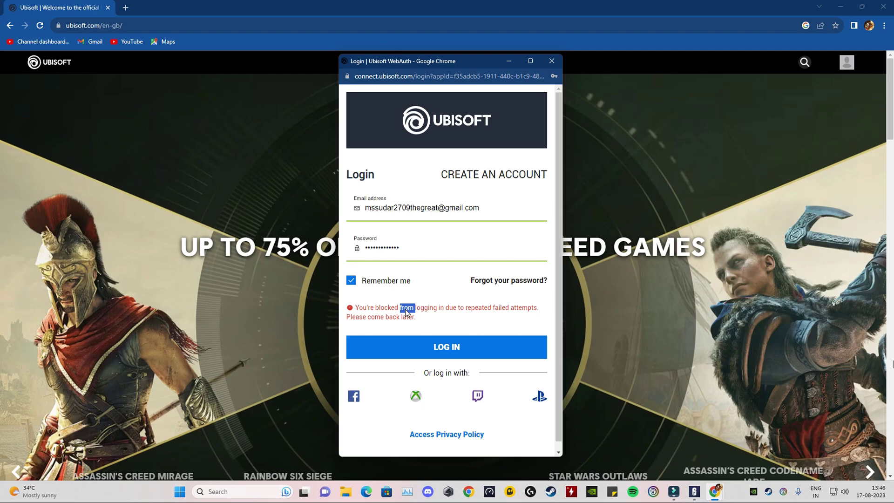
triple_click(418, 313)
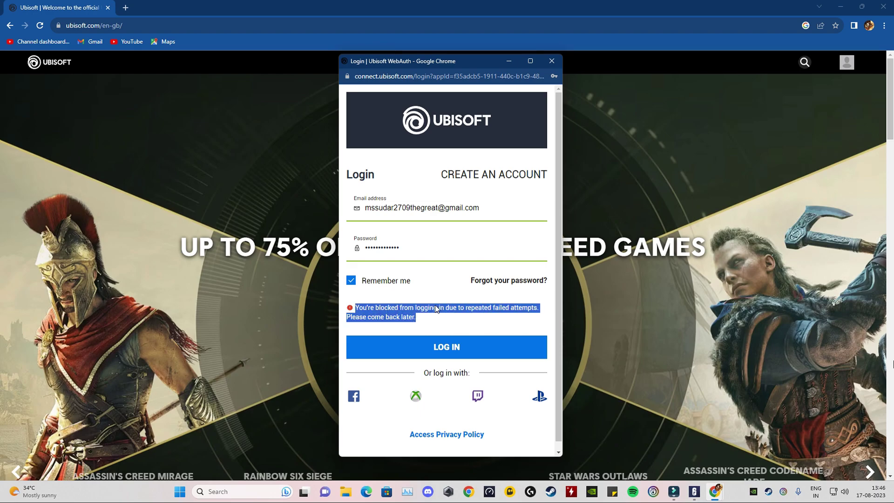
click(435, 305)
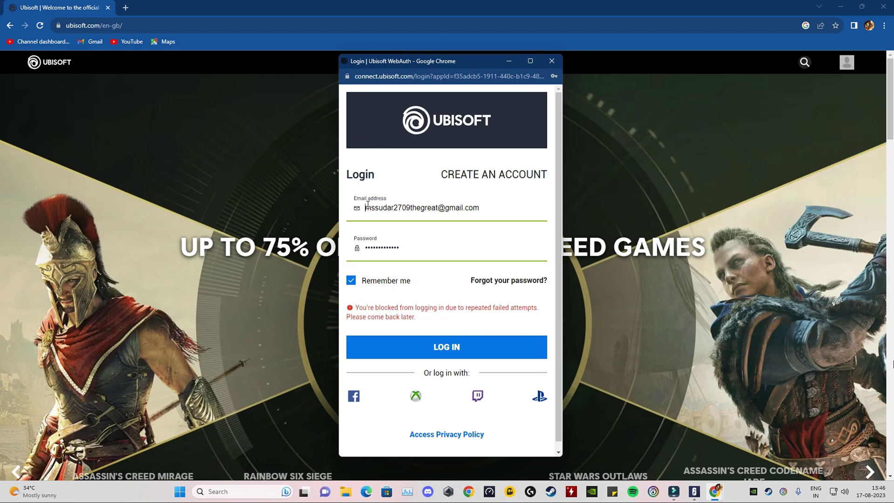
Highlight the entered email and the error text again, then close the Ubisoft login window
drag(368, 207, 520, 235)
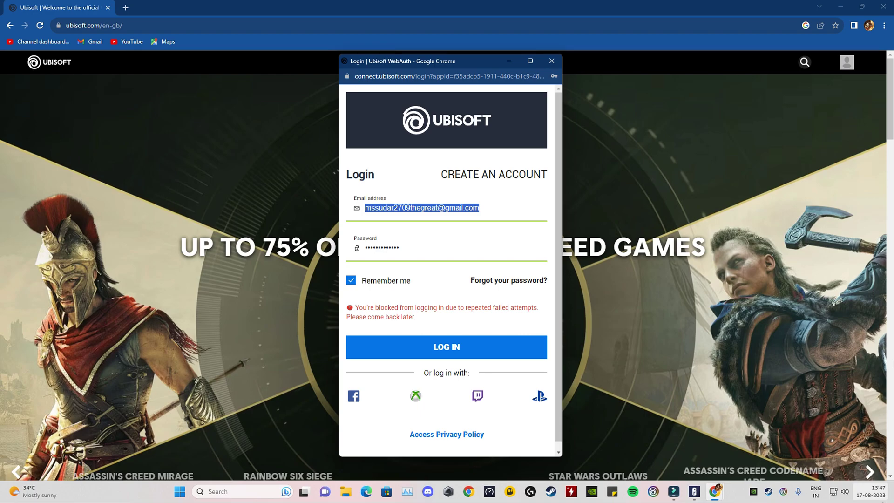
drag(437, 311, 358, 309)
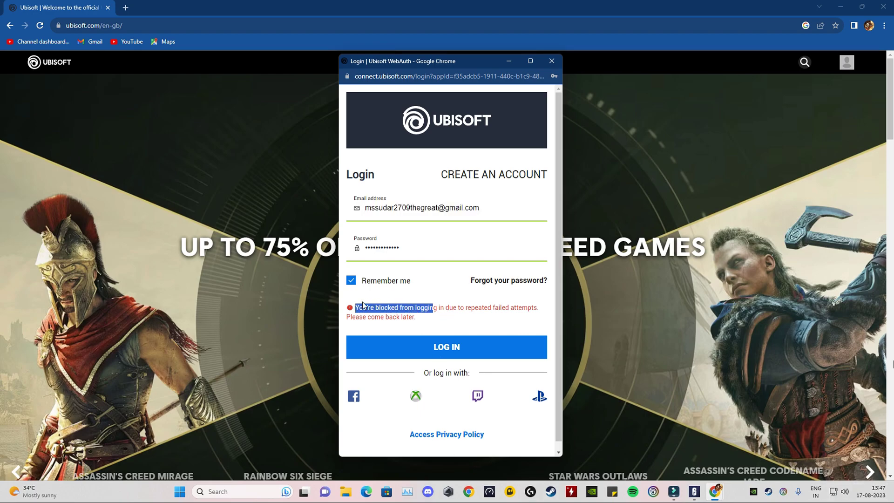
click(388, 326)
triple_click(401, 311)
click(442, 319)
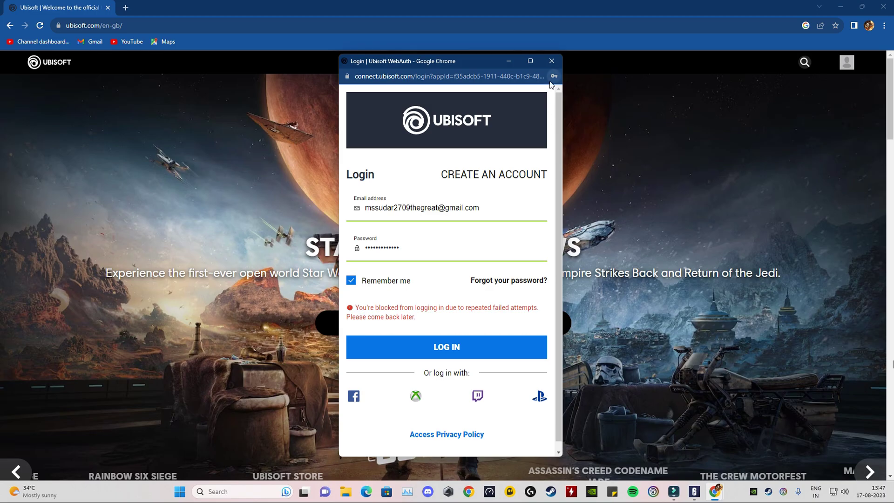
click(552, 62)
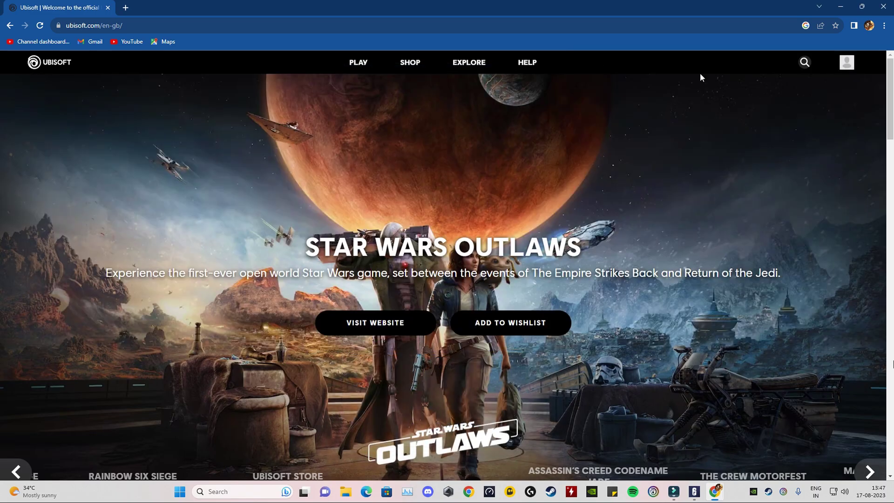
Close Chrome and bring Rainbow Six Siege's Home menu to the front
click(884, 6)
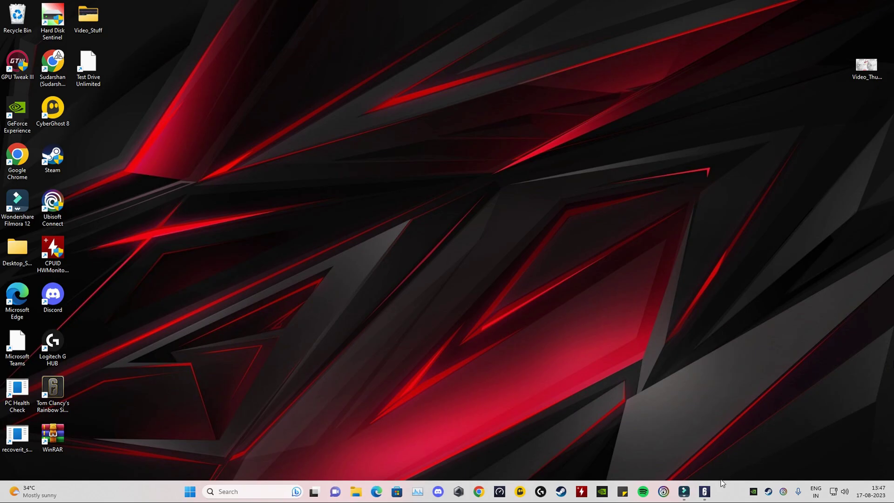
click(705, 491)
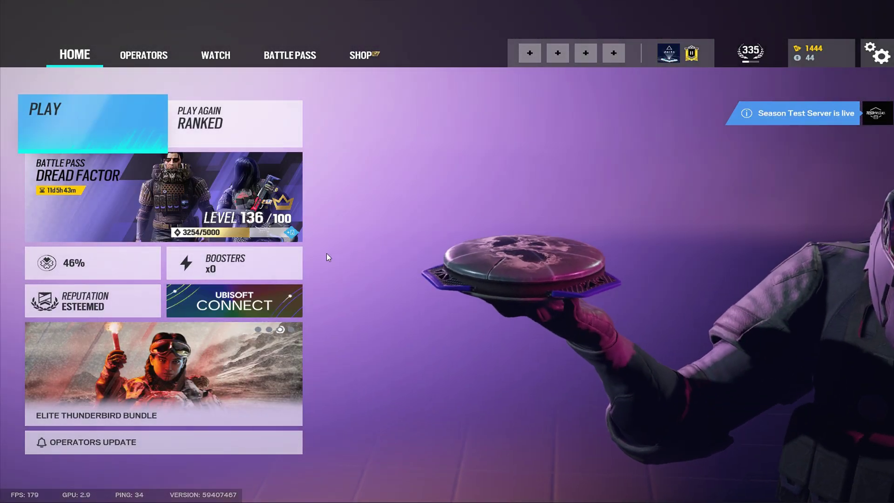